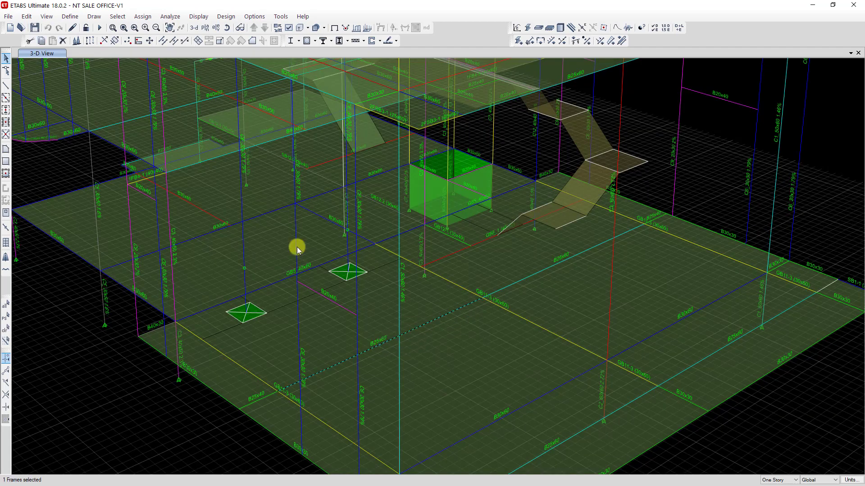
left_click(27, 17)
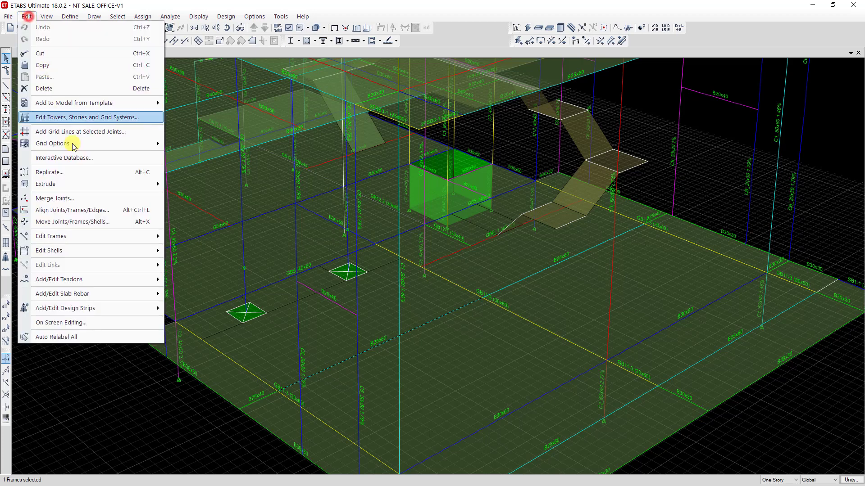
mouse_move(76, 241)
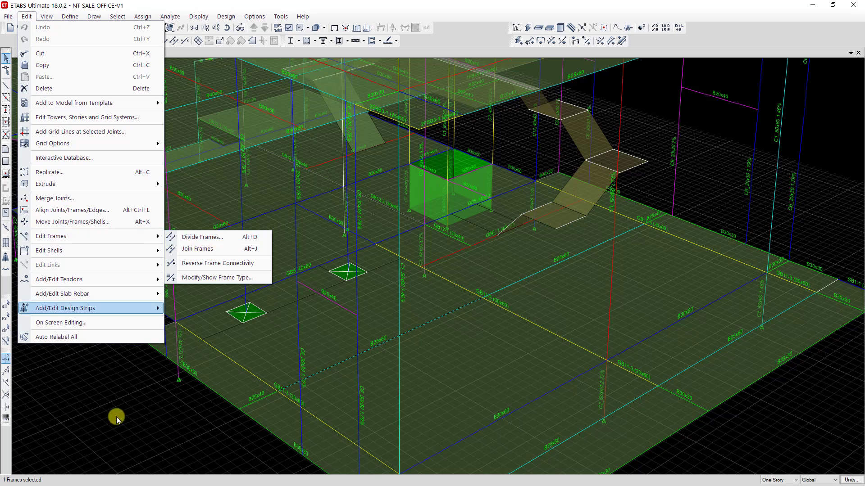
left_click(122, 376)
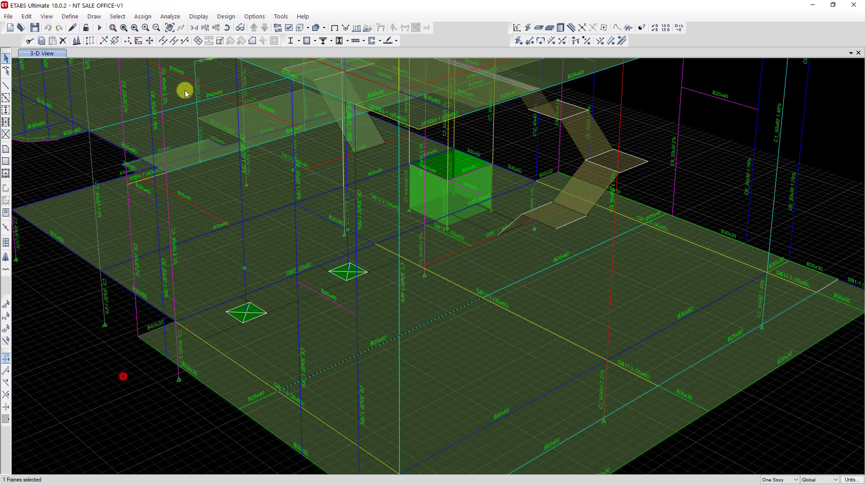
Step: Divide the selected beam into 2 equal frame objects with Divide Frames
left_click(164, 42)
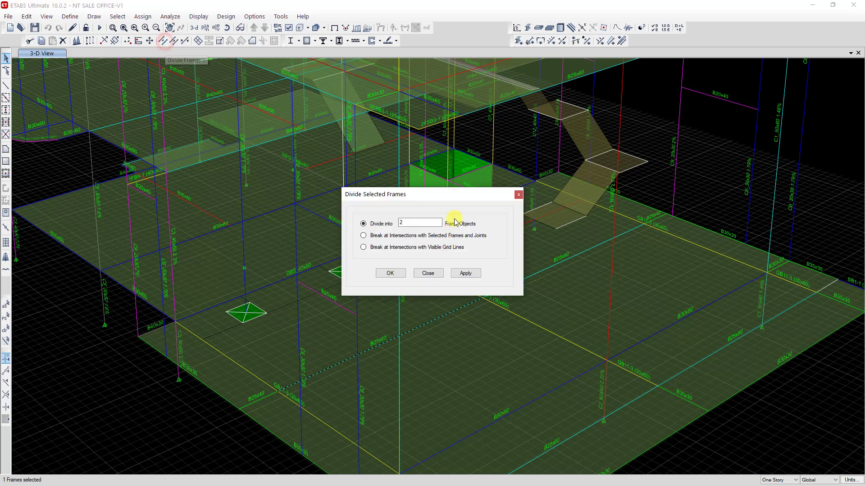
left_click_drag(406, 200, 251, 208)
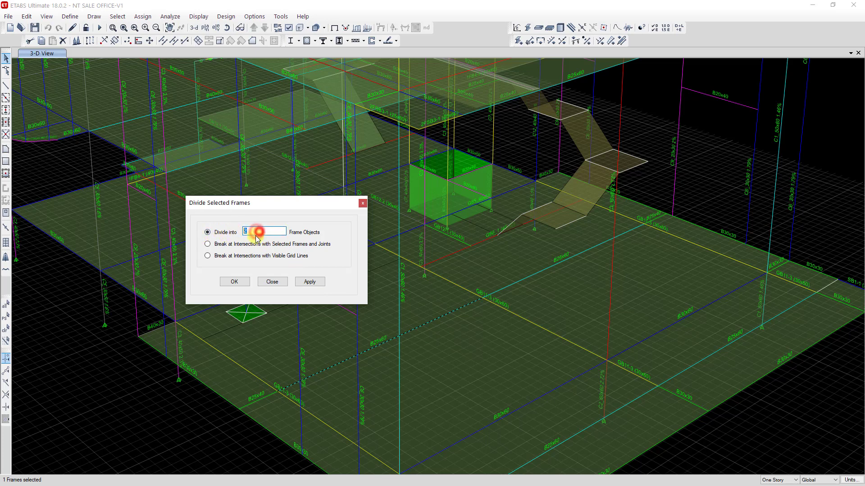
double_click(255, 231)
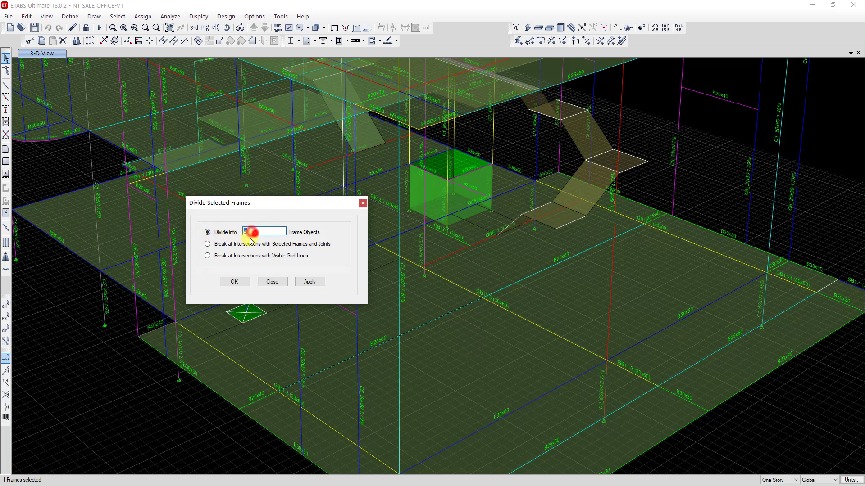
left_click(311, 283)
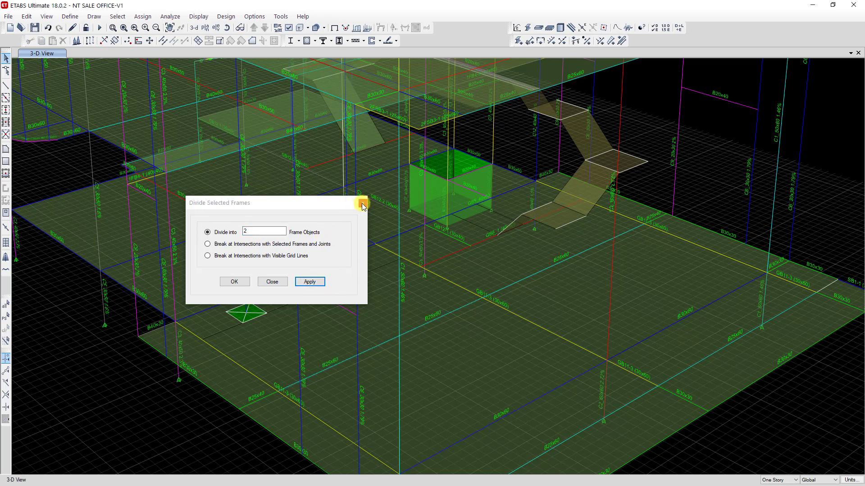
Step: Close the Divide Selected Frames dialog and pan to view the divided front beam
left_click(234, 282)
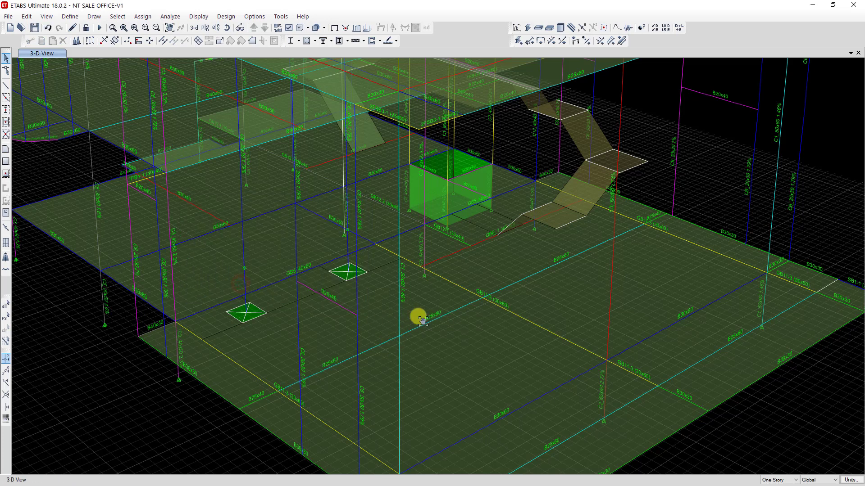
middle_click_drag(422, 320, 440, 294)
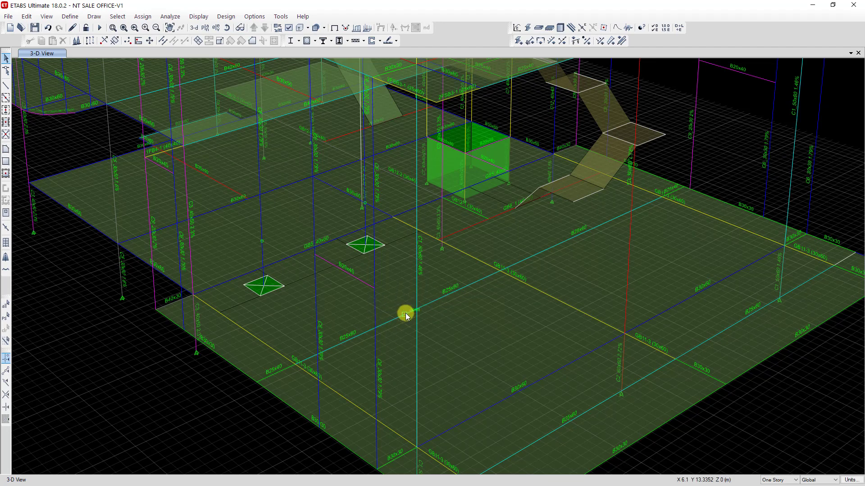
Step: Turn on Joint Objects in the display options so division points appear along the frames
left_click(288, 27)
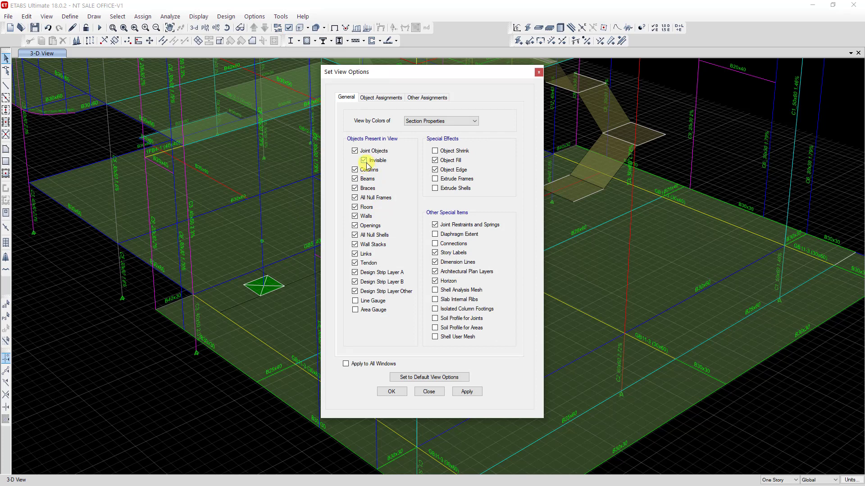
left_click(466, 392)
left_click(393, 392)
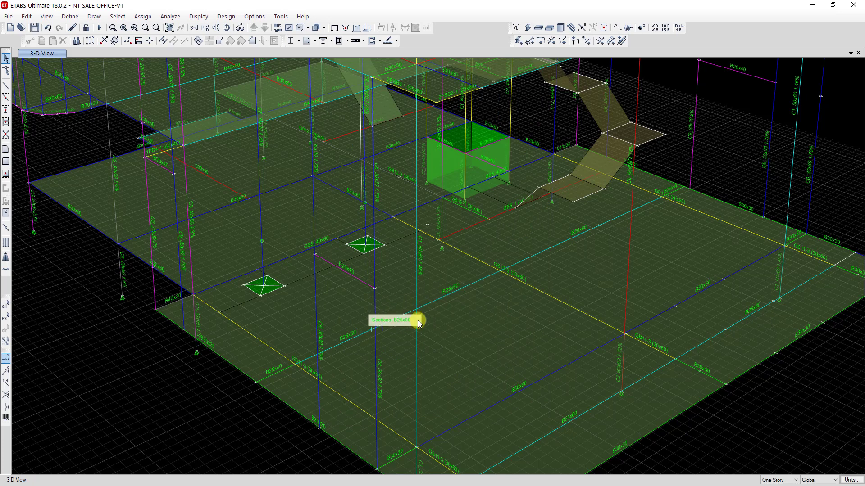
Step: Pan to the slab's front corner and select the beam along its front edge
middle_click_drag(417, 320, 501, 392)
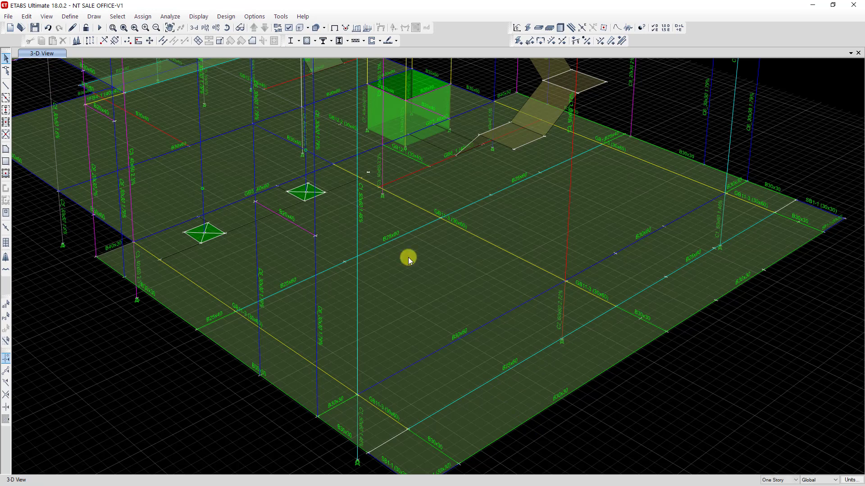
middle_click_drag(536, 419, 439, 338)
left_click(429, 326)
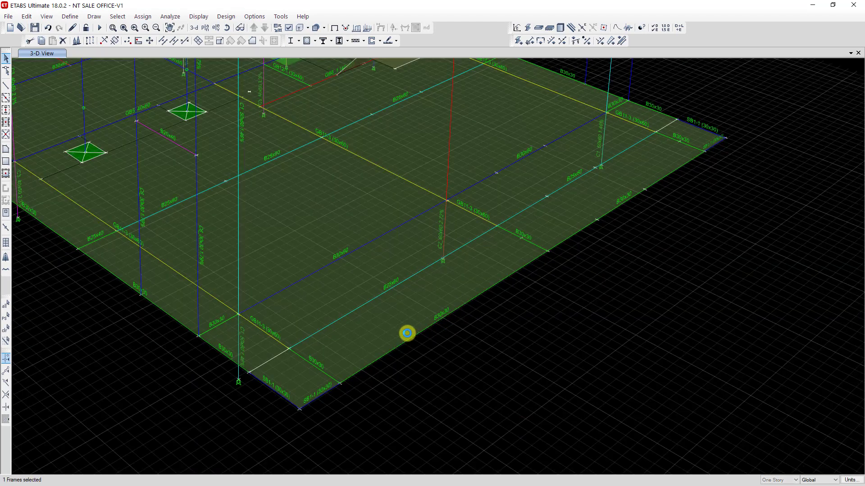
Step: Divide the front-edge beam into 5 equal frame segments via Edit > Edit Frames > Divide Frames
left_click(27, 16)
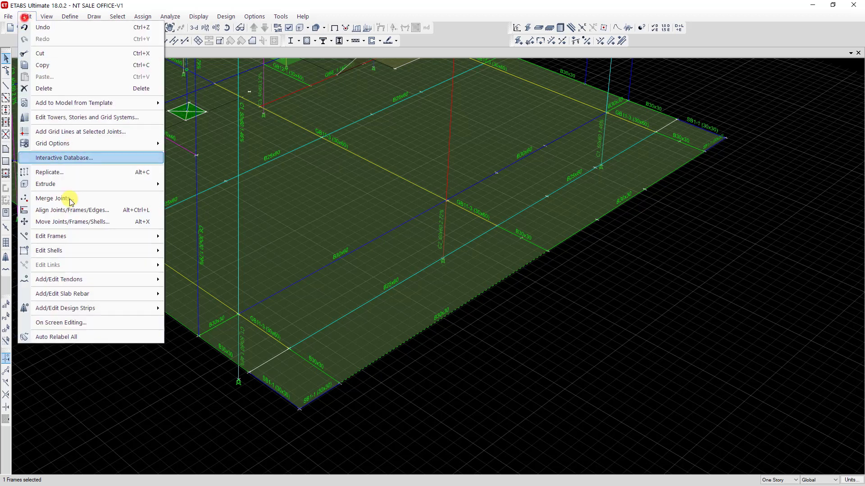
left_click(74, 236)
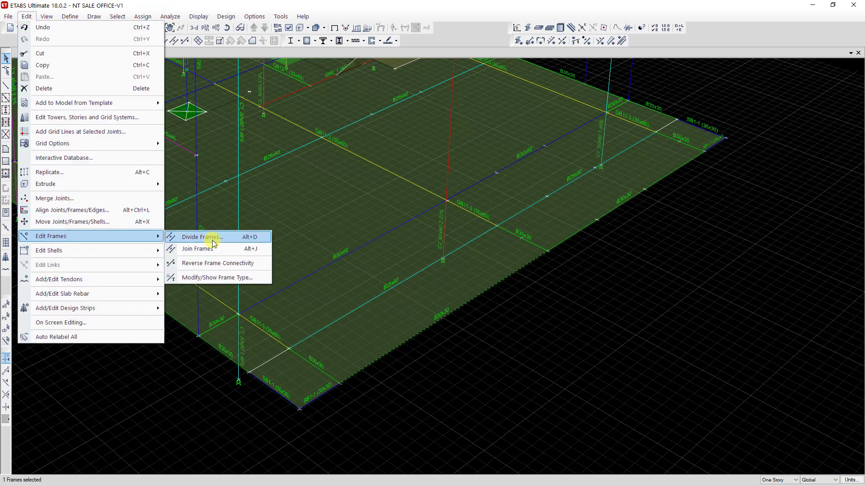
left_click(212, 237)
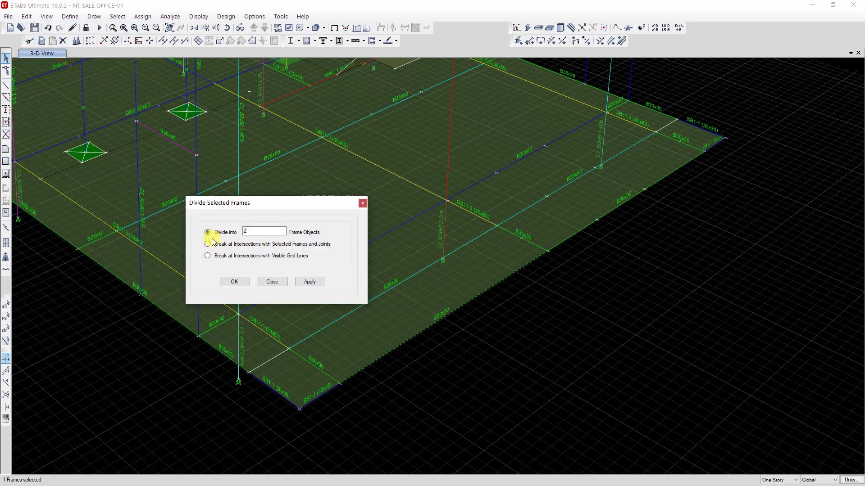
double_click(250, 232)
left_click(311, 282)
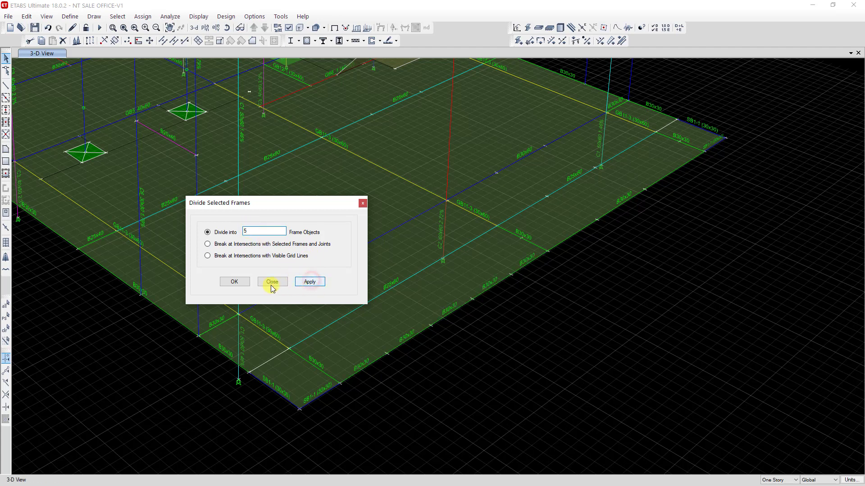
left_click(234, 282)
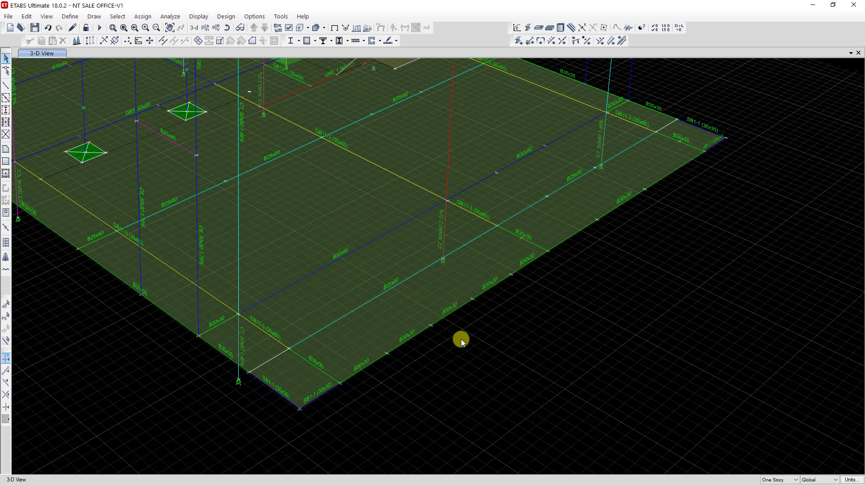
middle_click_drag(461, 340, 467, 349)
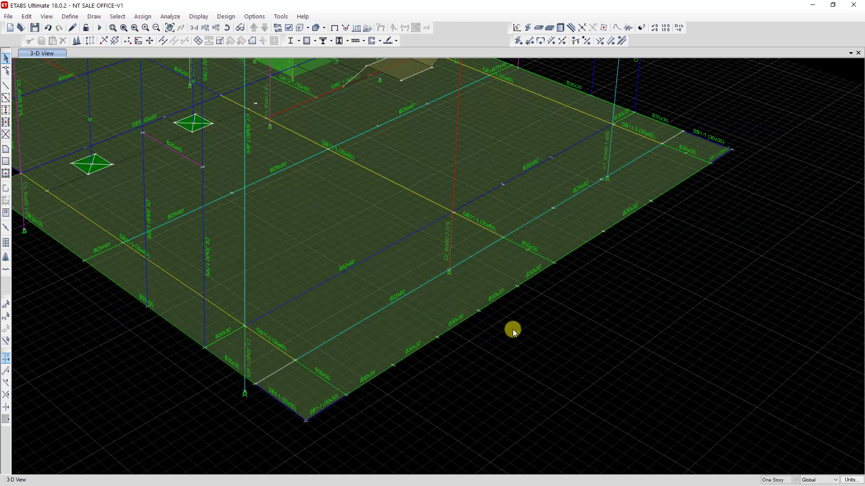
middle_click_drag(499, 331, 507, 340)
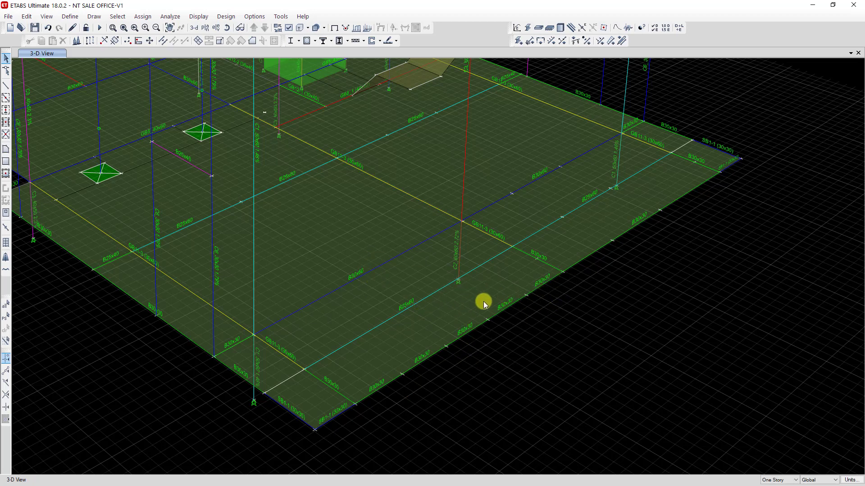
middle_click_drag(483, 301, 486, 308)
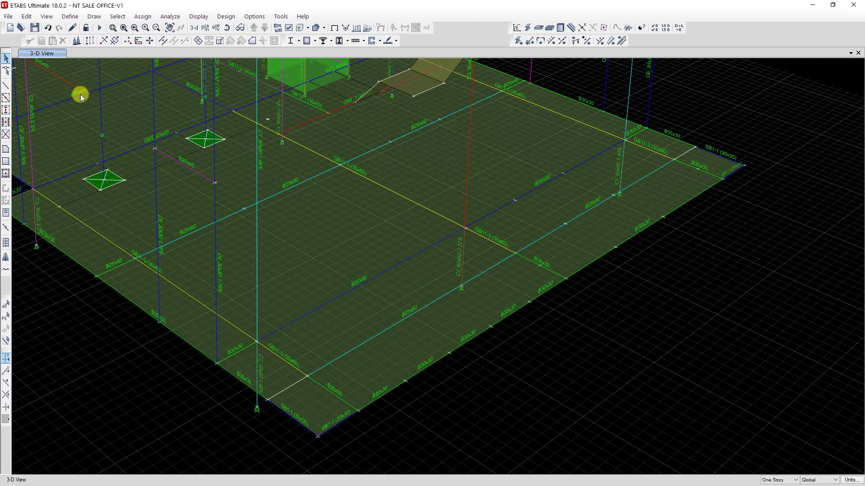
Step: Draw a B30x50 beam across the slab ending at a front-edge division joint, then exit drawing
left_click(4, 88)
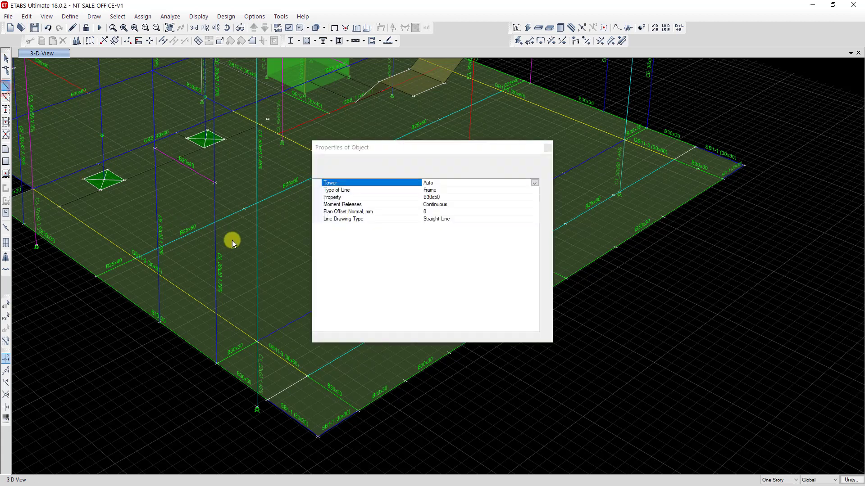
left_click_drag(489, 148, 752, 159)
left_click(245, 208)
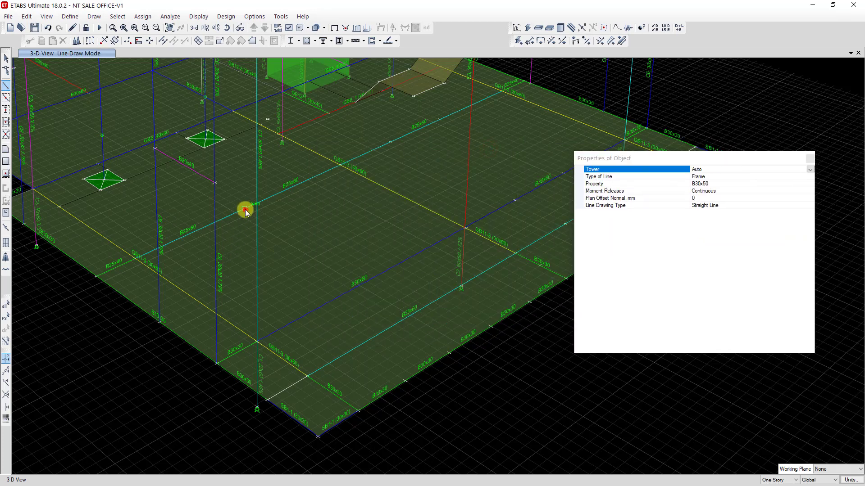
left_click(448, 354)
left_click(808, 159)
key("Escape")
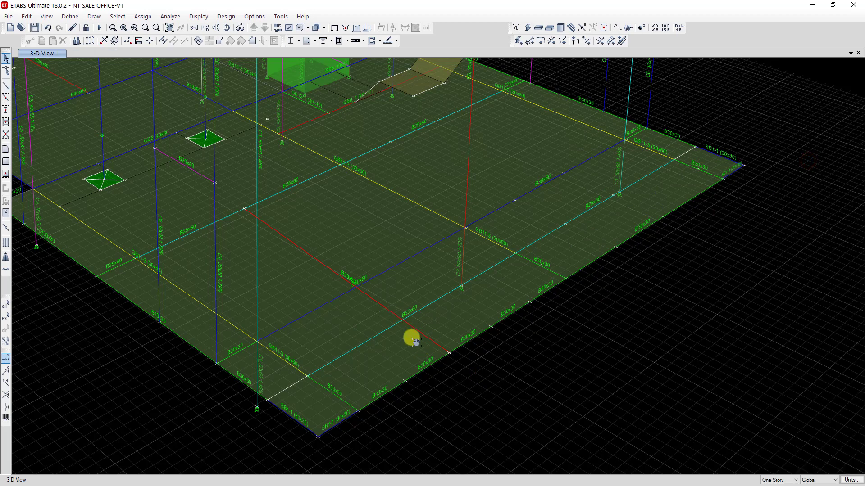
scroll(361, 291, "up", 3)
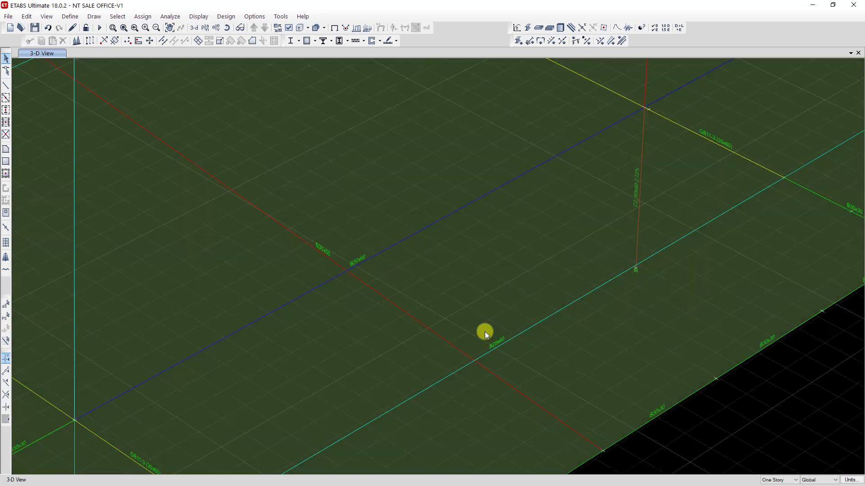
scroll(485, 331, "down", 3)
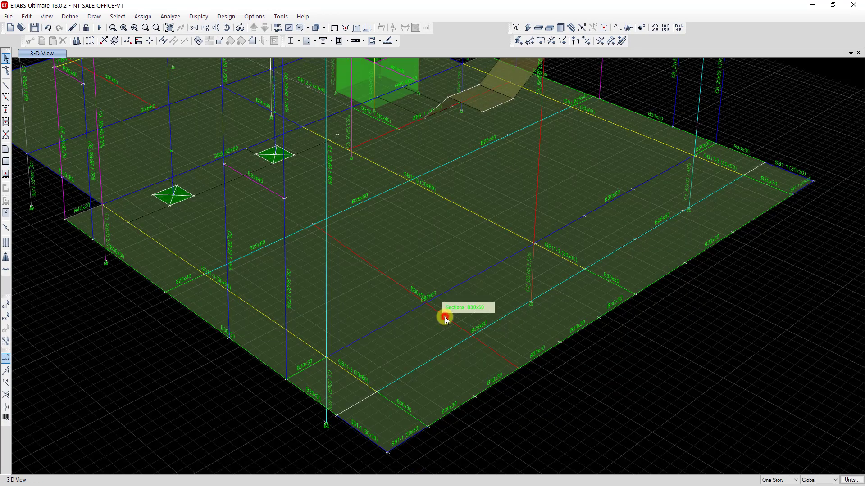
Step: Select the new red beam plus the blue B30x60 and cyan B25x60 beams
left_click(444, 317)
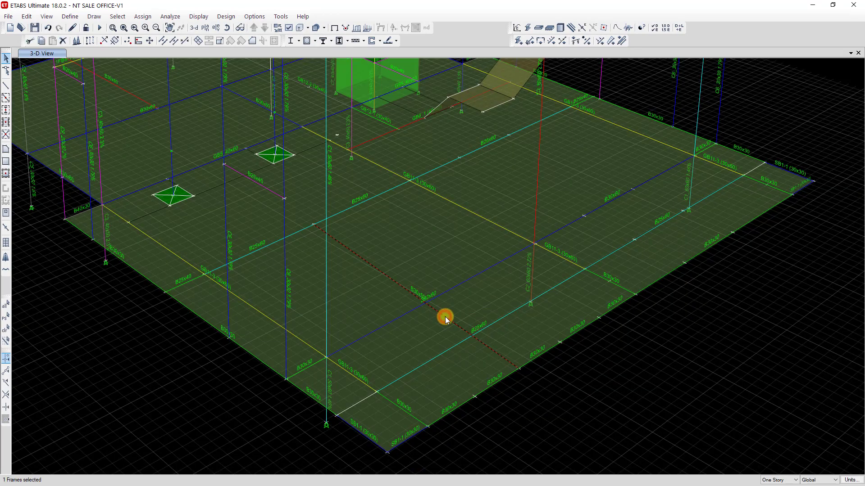
left_click(452, 288)
left_click(491, 323)
Step: Break the three selected beams at their intersections with selected frames and joints
left_click(163, 41)
left_click_drag(273, 202, 162, 165)
left_click(105, 201)
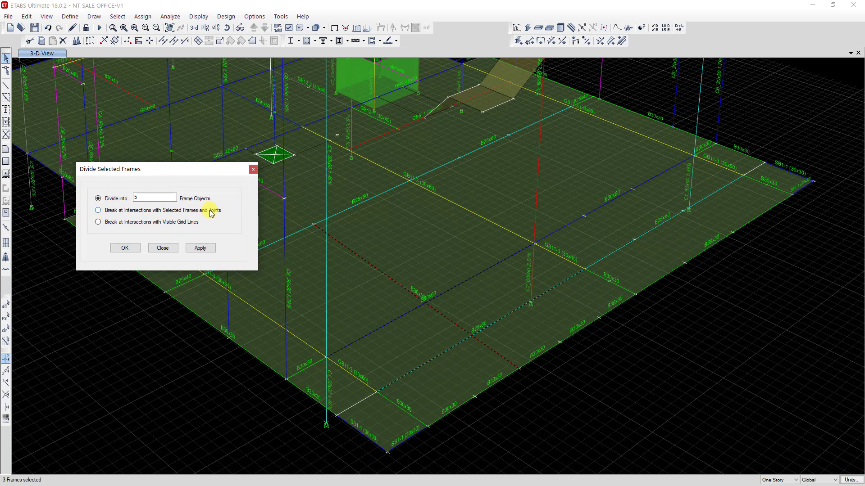
left_click(98, 211)
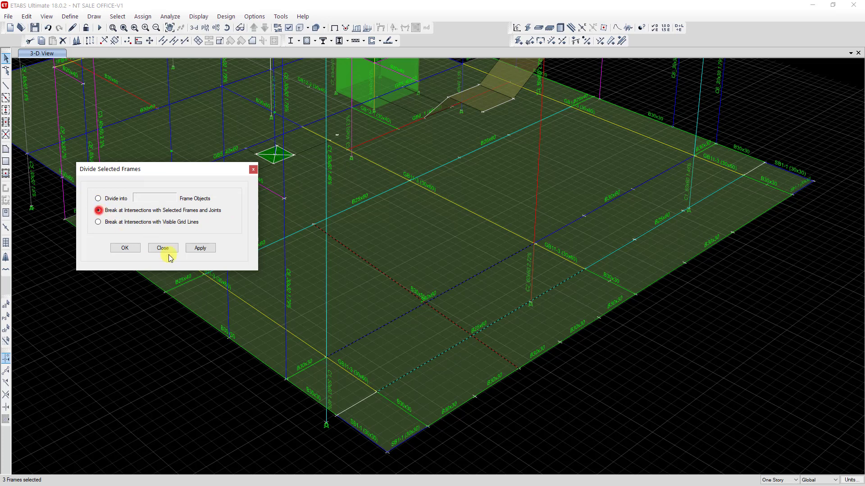
left_click(203, 249)
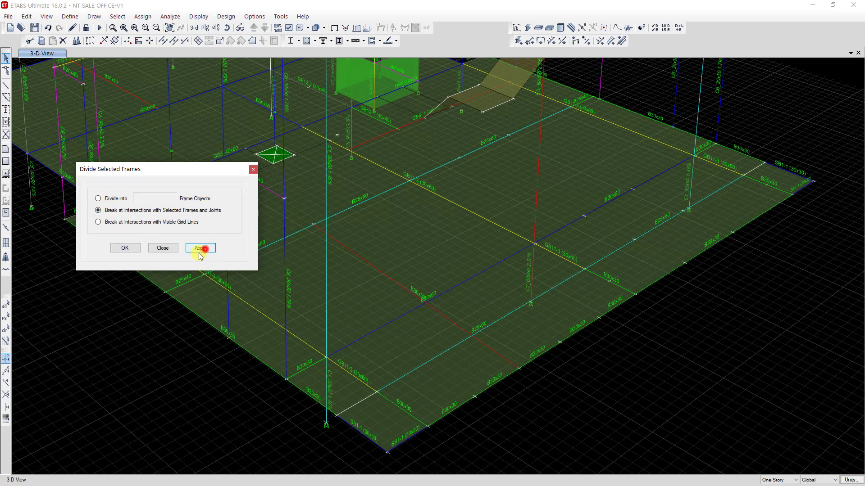
left_click(125, 248)
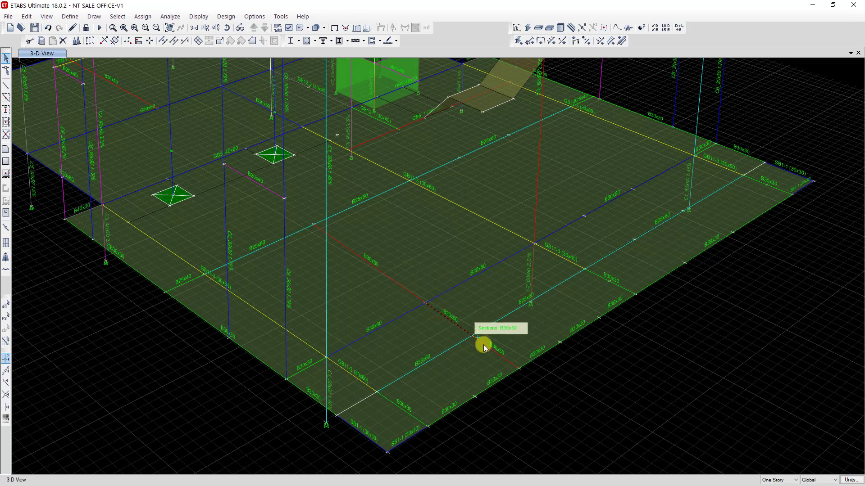
Step: Select pieces of the red, blue and cyan beams to confirm they are split
left_click(407, 288)
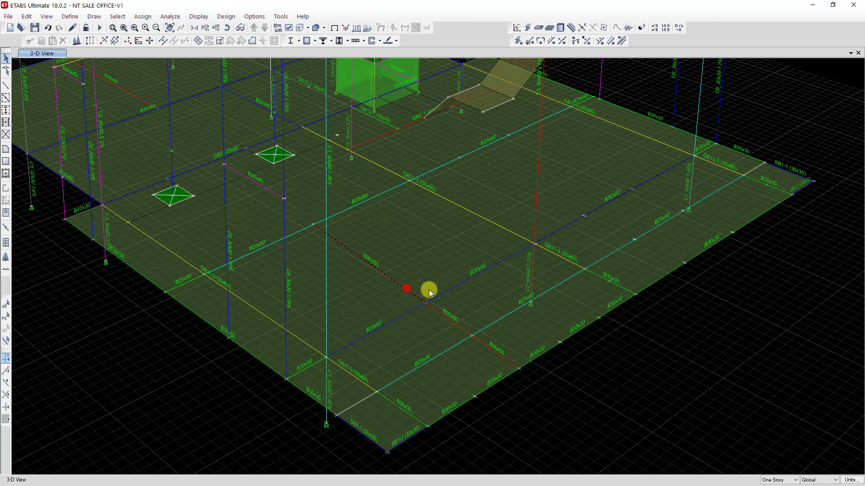
left_click(460, 285)
left_click(404, 312)
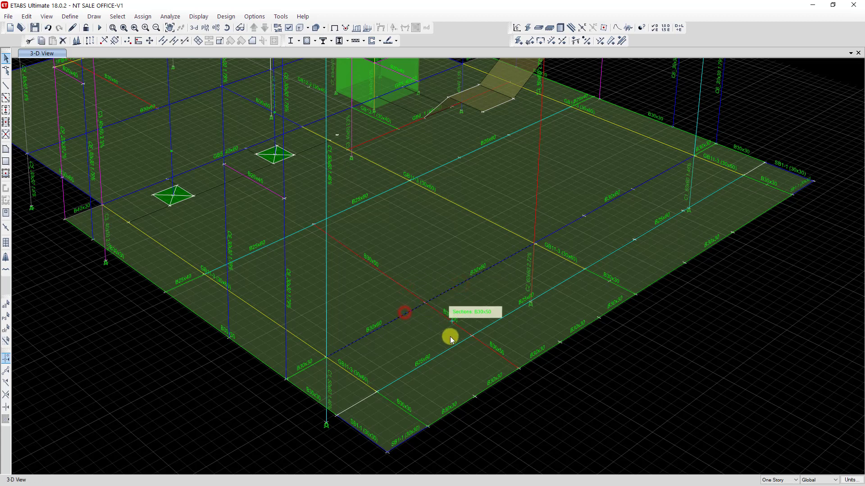
left_click(452, 348)
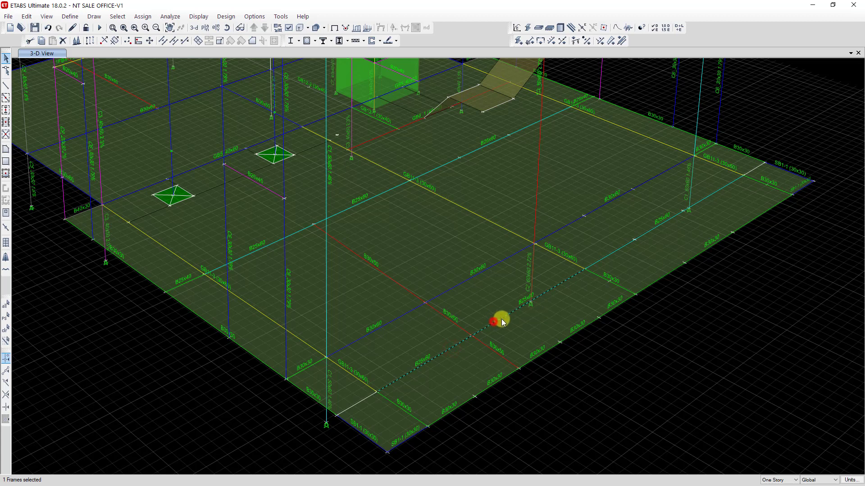
left_click(485, 300)
Step: Select both halves of the blue B30x60 beam
left_click(401, 314)
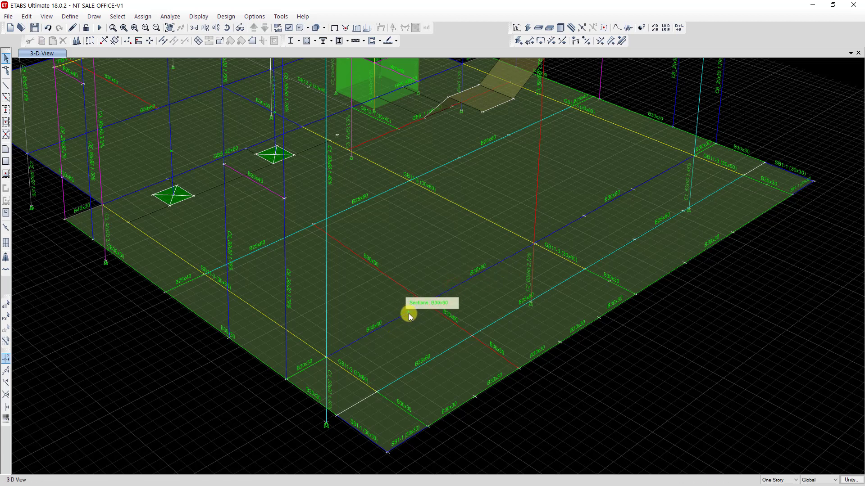
left_click(468, 282)
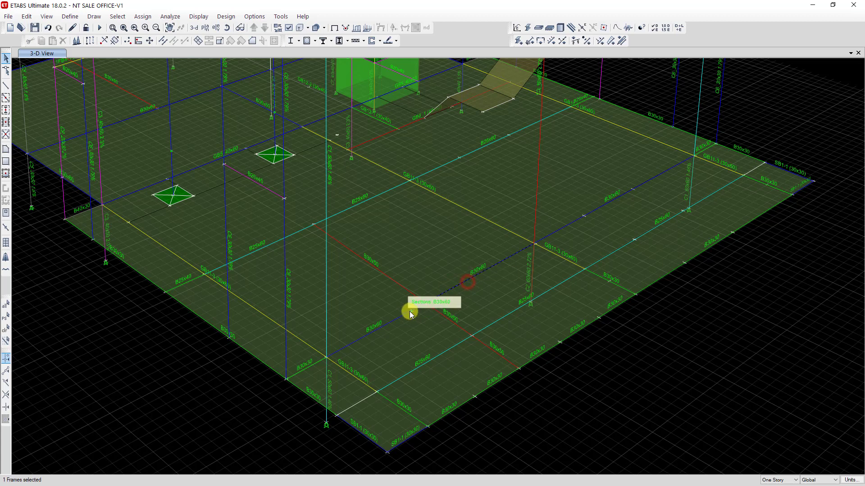
left_click(410, 312)
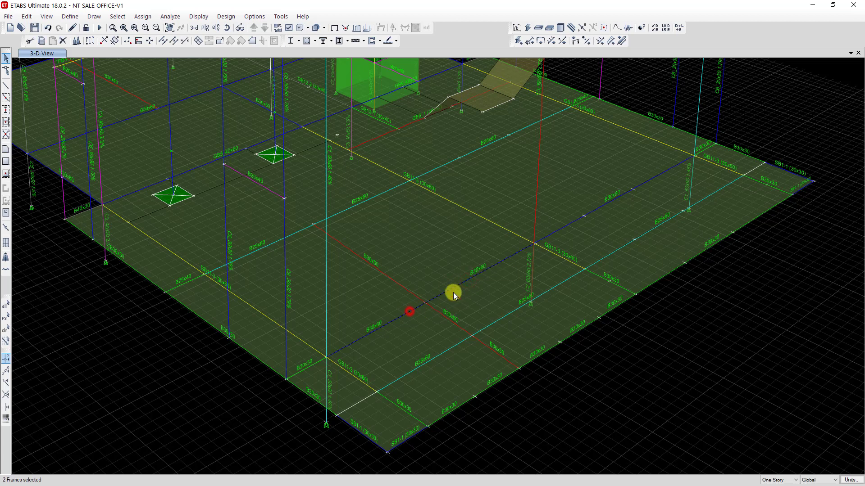
Step: Join the two selected blue beam halves using Edit > Edit Frames > Join Frames
left_click(25, 17)
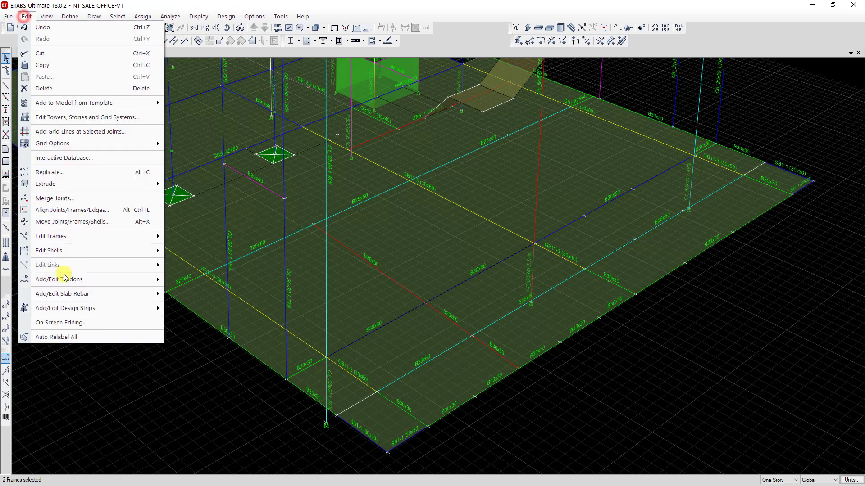
mouse_move(70, 240)
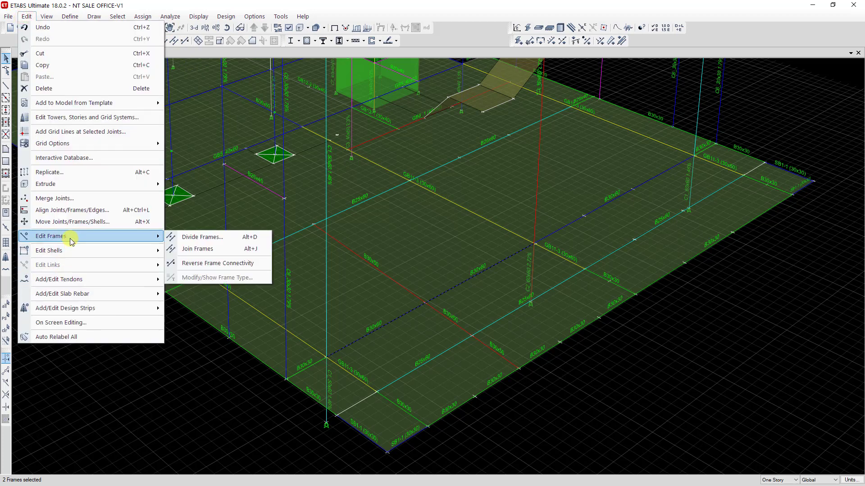
left_click(217, 251)
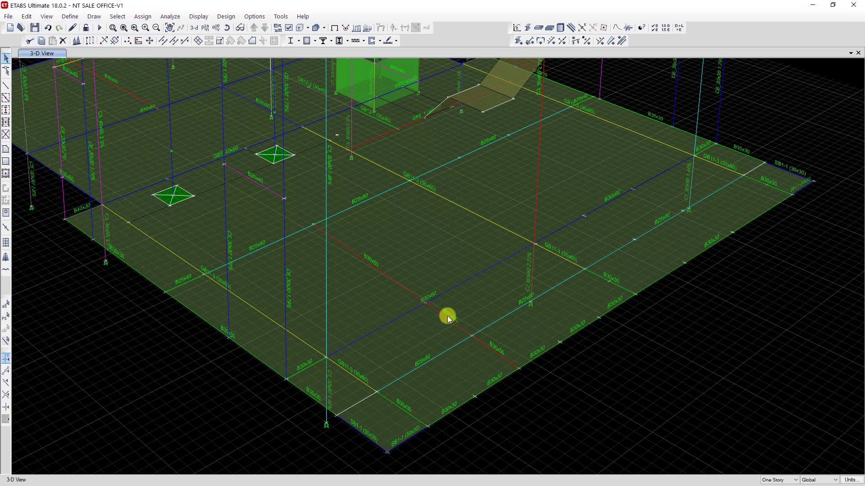
Step: Select the blue and cyan beams to verify which are whole or still split
left_click(405, 316)
left_click(489, 327)
left_click(457, 345)
Step: Pan and zoom out to show the whole multi-storey building
middle_click_drag(593, 353, 601, 368)
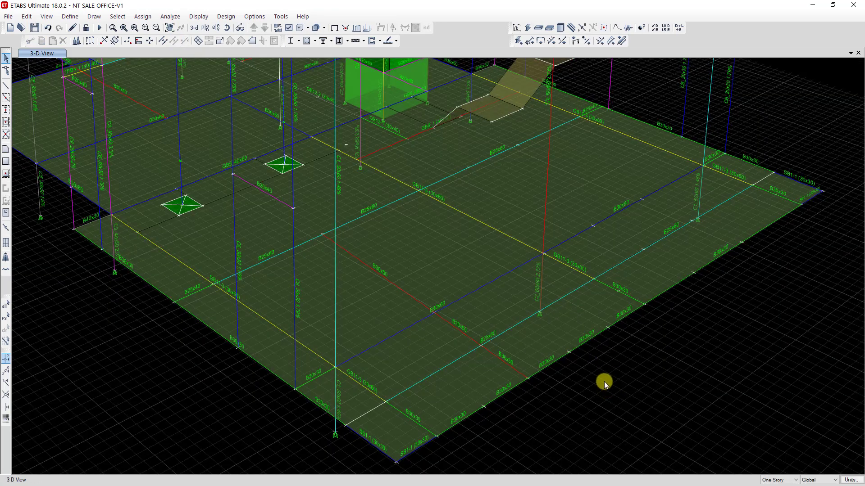
middle_click_drag(603, 382, 637, 380)
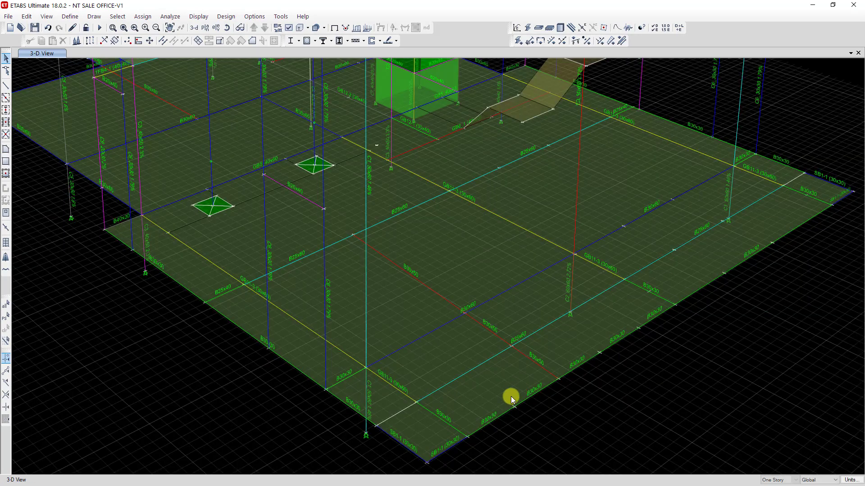
scroll(505, 390, "down", 3)
middle_click_drag(536, 386, 499, 396)
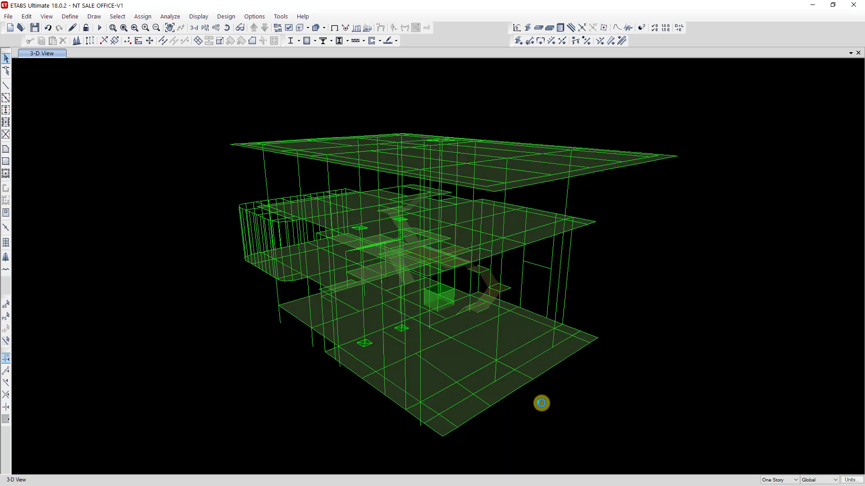